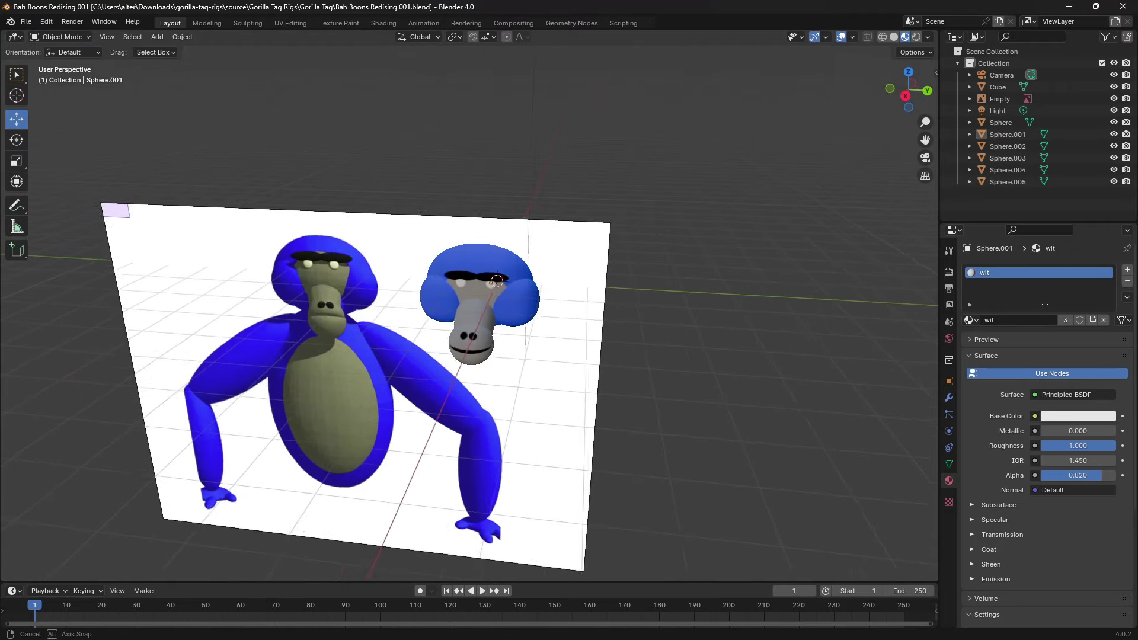
{"action": "scroll", "coordinate": [537, 228], "scroll_direction": "up", "scroll_amount": 3}
Step: Inspect the new head's grey snout, black nostril and white eye pieces from several angles
{"action": "mouse_move", "coordinate": [537, 227]}
{"action": "middle_mouse_down"}
{"action": "mouse_move", "coordinate": [610, 140]}
{"action": "mouse_move", "coordinate": [554, 127]}
{"action": "mouse_move", "coordinate": [607, 179]}
{"action": "middle_mouse_up"}
{"action": "left_click", "coordinate": [585, 139]}
{"action": "scroll", "coordinate": [552, 178], "scroll_direction": "down", "scroll_amount": 2}
{"action": "left_click", "coordinate": [546, 109]}
{"action": "scroll", "coordinate": [469, 311], "scroll_direction": "down", "scroll_amount": 5}
{"action": "middle_click_drag", "start_coordinate": [469, 311], "coordinate": [533, 294]}
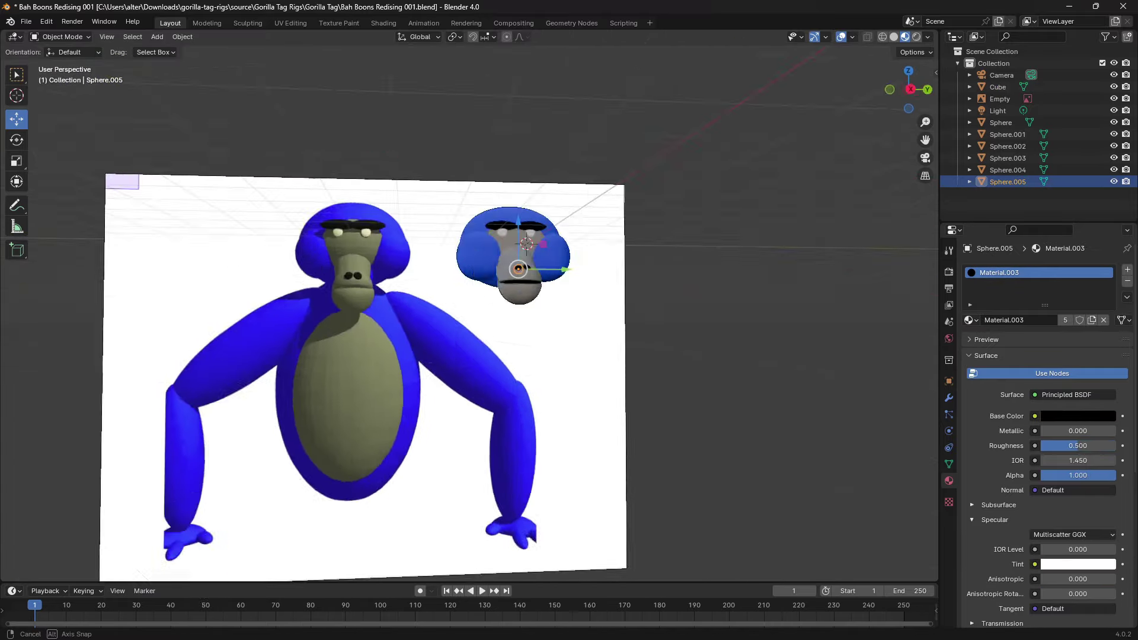
{"action": "scroll", "coordinate": [469, 311], "scroll_direction": "up", "scroll_amount": 4}
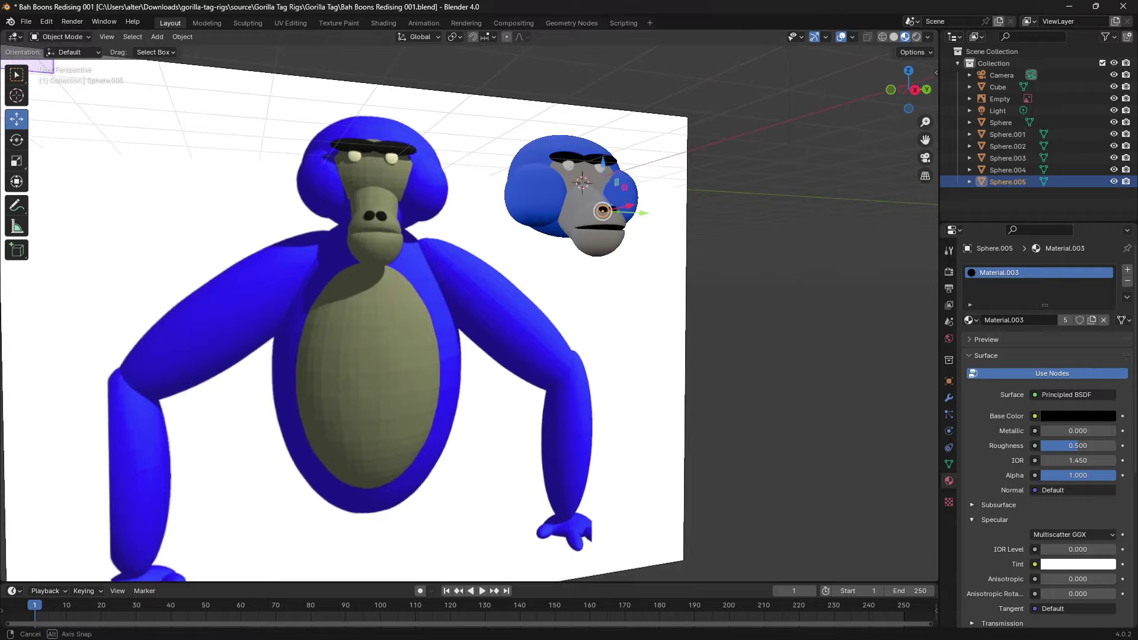
{"action": "scroll", "coordinate": [470, 311], "scroll_direction": "down", "scroll_amount": 5}
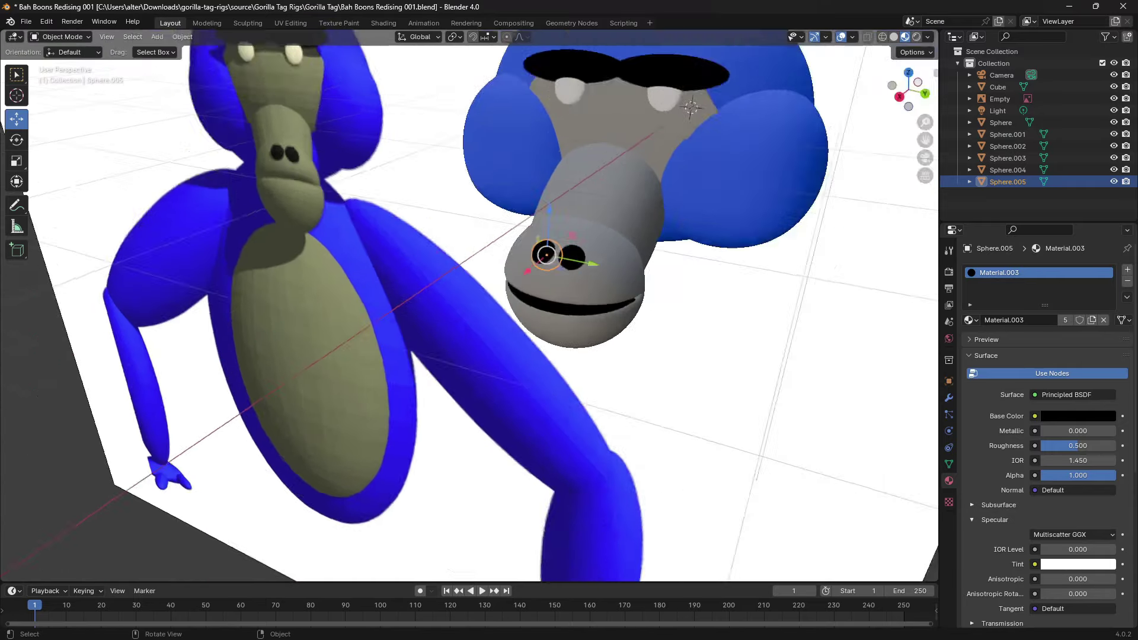
{"action": "scroll", "coordinate": [470, 311], "scroll_direction": "up", "scroll_amount": 6}
{"action": "middle_click_drag", "start_coordinate": [469, 311], "coordinate": [534, 294]}
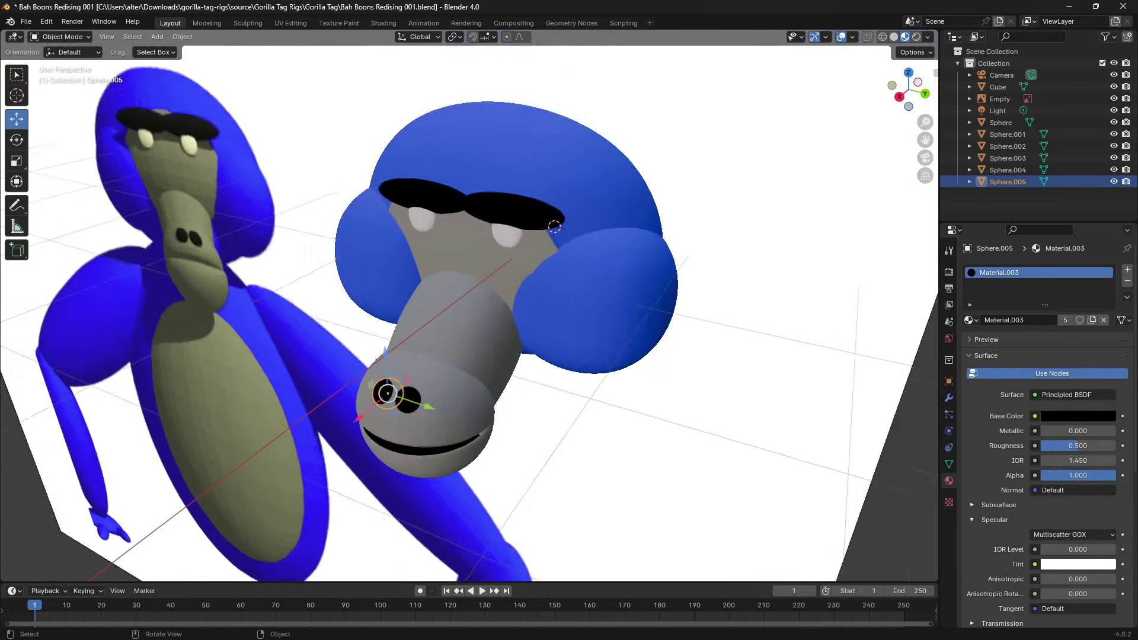
{"action": "scroll", "coordinate": [470, 312], "scroll_direction": "up", "scroll_amount": 3}
{"action": "scroll", "coordinate": [470, 311], "scroll_direction": "down", "scroll_amount": 3}
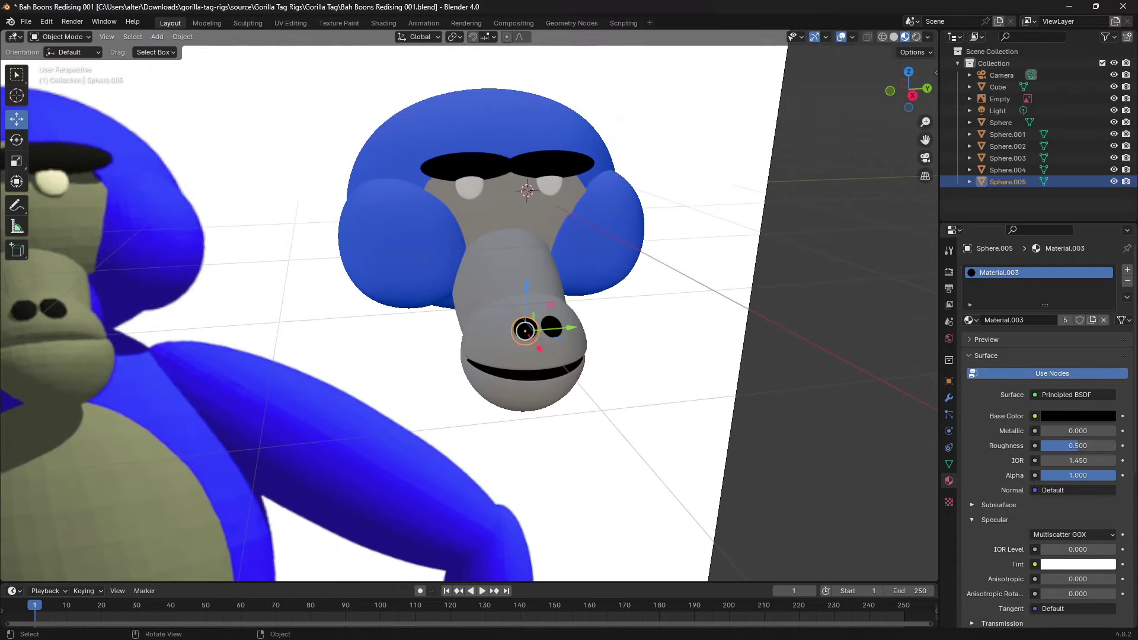
{"action": "scroll", "coordinate": [470, 311], "scroll_direction": "down", "scroll_amount": 3}
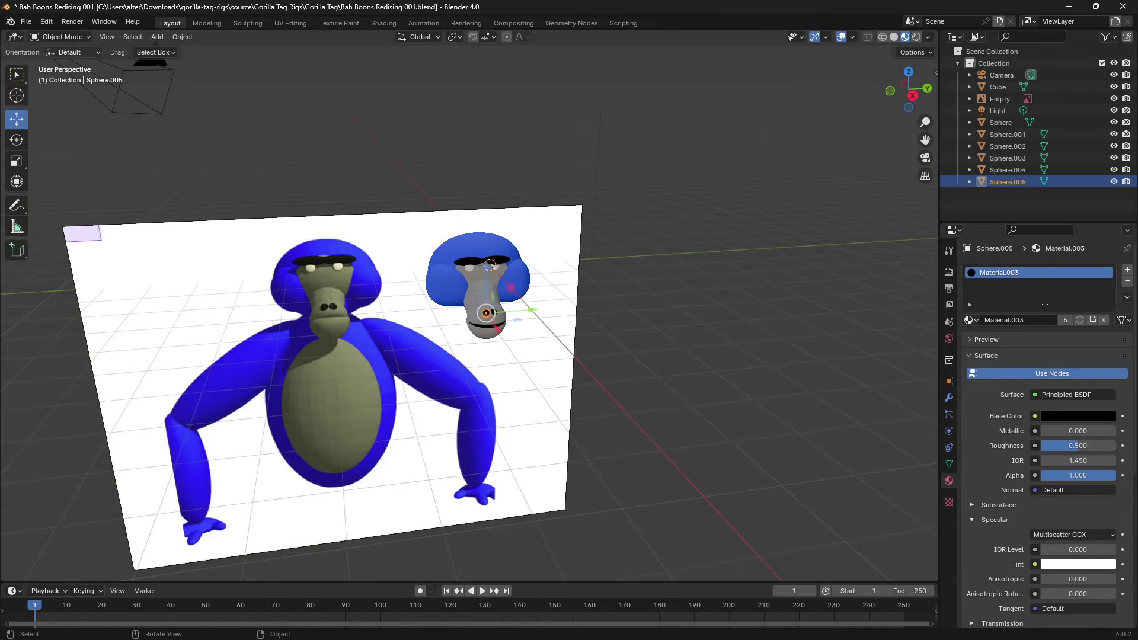
{"action": "left_click", "coordinate": [578, 401]}
{"action": "mouse_move", "coordinate": [469, 312]}
{"action": "middle_mouse_down"}
{"action": "mouse_move", "coordinate": [534, 294]}
{"action": "mouse_move", "coordinate": [533, 267]}
{"action": "mouse_move", "coordinate": [622, 227]}
{"action": "mouse_move", "coordinate": [498, 267]}
{"action": "middle_mouse_up"}
{"action": "scroll", "coordinate": [534, 267], "scroll_direction": "up", "scroll_amount": 3}
{"action": "left_click", "coordinate": [480, 259]}
{"action": "left_click", "coordinate": [608, 231]}
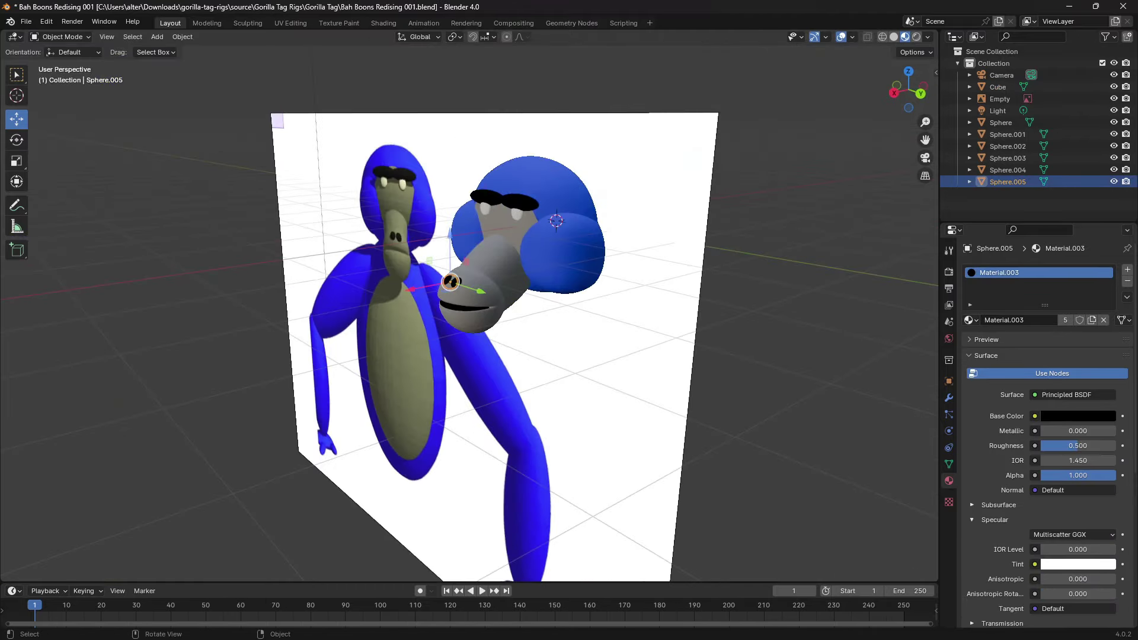
Step: Open BahBoonsRedisign1.blend and view the black monster rig in Rendered shading
{"action": "key", "text": "ctrl+o"}
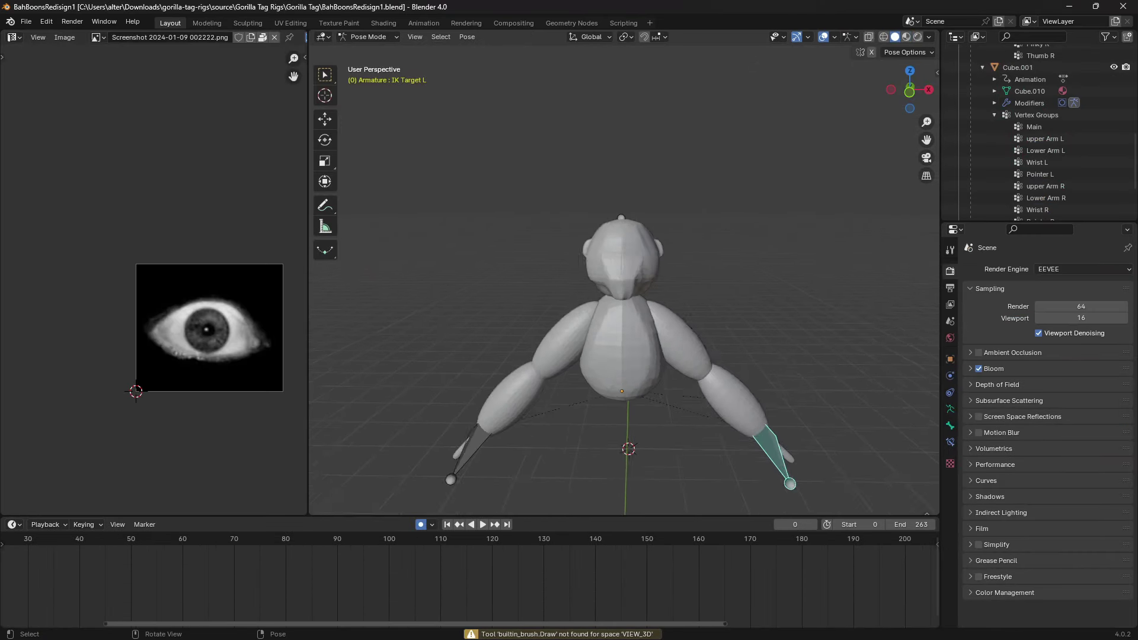
{"action": "scroll", "coordinate": [622, 355], "scroll_direction": "up", "scroll_amount": 2}
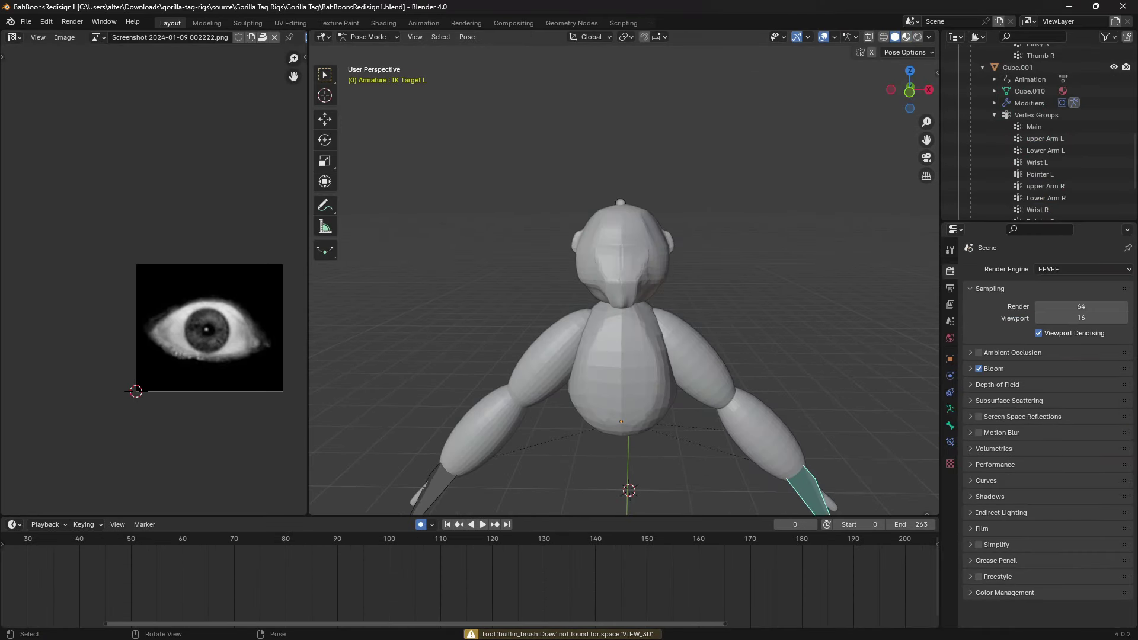
{"action": "left_click", "coordinate": [907, 37]}
{"action": "scroll", "coordinate": [622, 337], "scroll_direction": "up", "scroll_amount": 2}
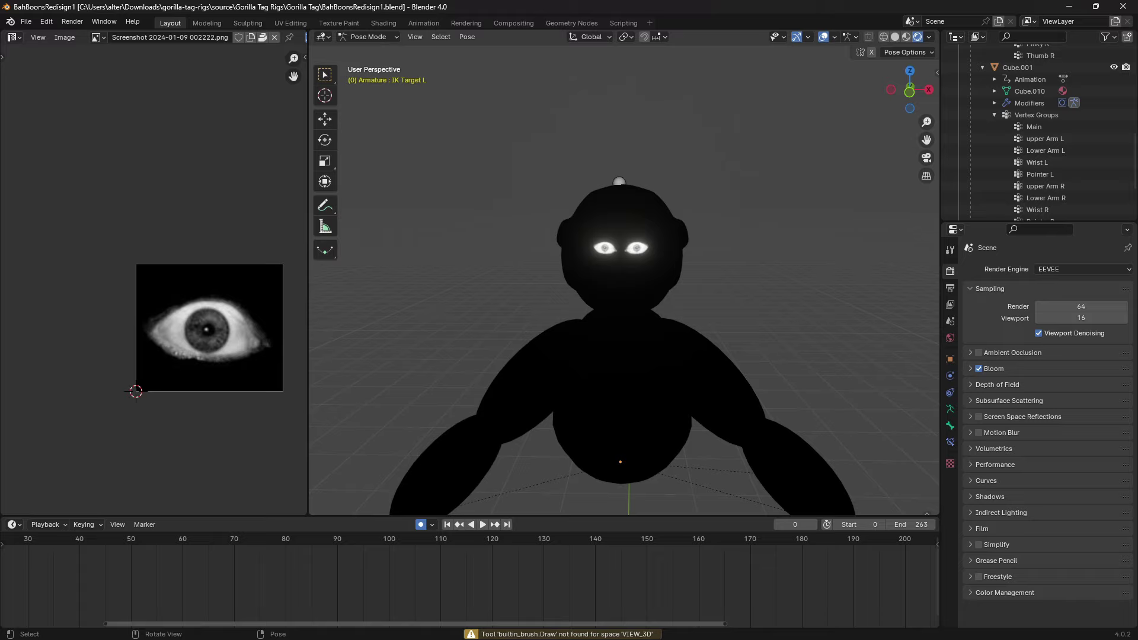
{"action": "scroll", "coordinate": [623, 276], "scroll_direction": "up", "scroll_amount": 2}
{"action": "middle_click_drag", "start_coordinate": [622, 275], "coordinate": [533, 222]}
{"action": "scroll", "coordinate": [623, 276], "scroll_direction": "down", "scroll_amount": 3}
{"action": "mouse_move", "coordinate": [623, 276]}
{"action": "middle_mouse_down"}
{"action": "mouse_move", "coordinate": [694, 267]}
{"action": "mouse_move", "coordinate": [622, 285]}
{"action": "mouse_move", "coordinate": [675, 285]}
{"action": "middle_mouse_up"}
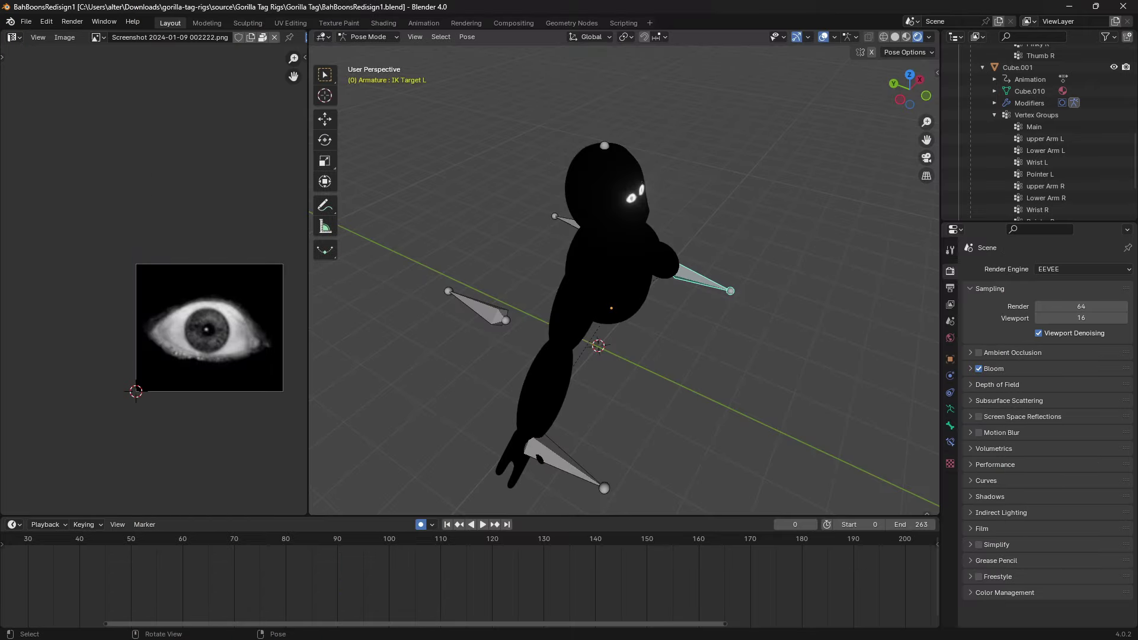
Step: Move the left arm IK target bones further left to repose the arm
{"action": "key", "text": "Return"}
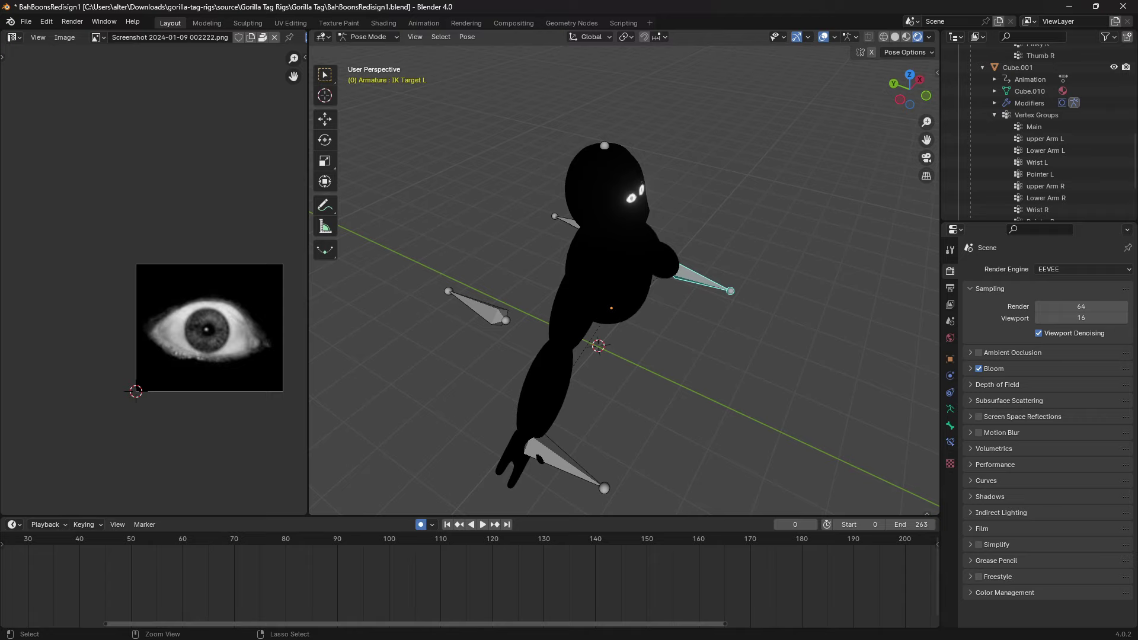
{"action": "mouse_move", "coordinate": [623, 285]}
{"action": "middle_mouse_down"}
{"action": "mouse_move", "coordinate": [676, 267]}
{"action": "mouse_move", "coordinate": [623, 249]}
{"action": "mouse_move", "coordinate": [694, 285]}
{"action": "middle_mouse_up"}
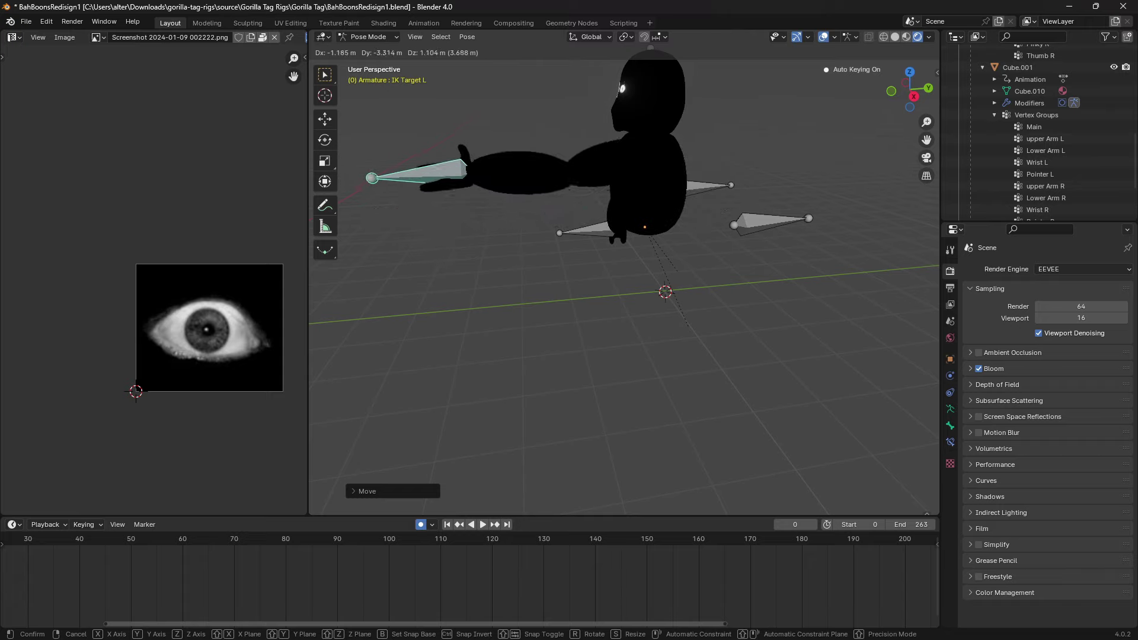
{"action": "key", "text": "Return"}
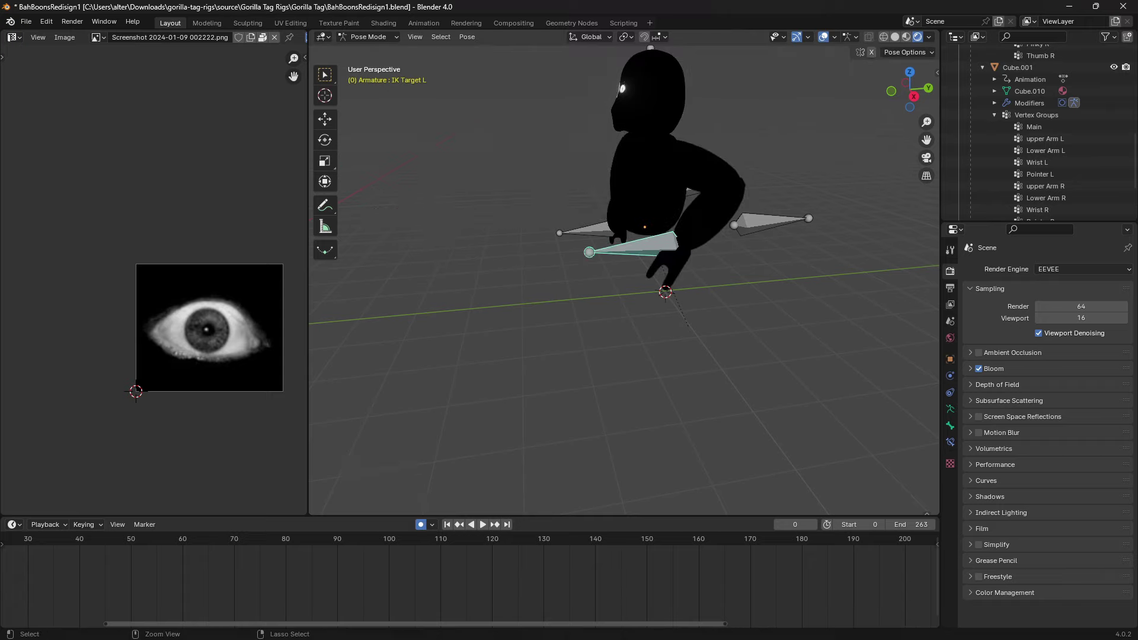
{"action": "middle_click_drag", "start_coordinate": [623, 285], "coordinate": [622, 284]}
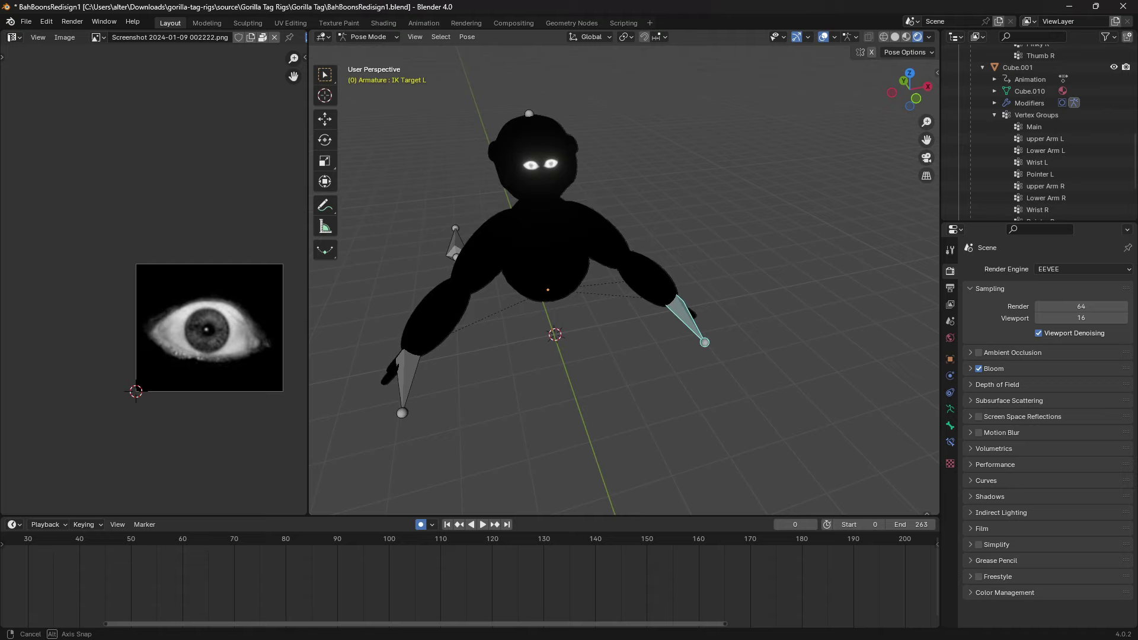
{"action": "middle_click_drag", "start_coordinate": [623, 284], "coordinate": [622, 284]}
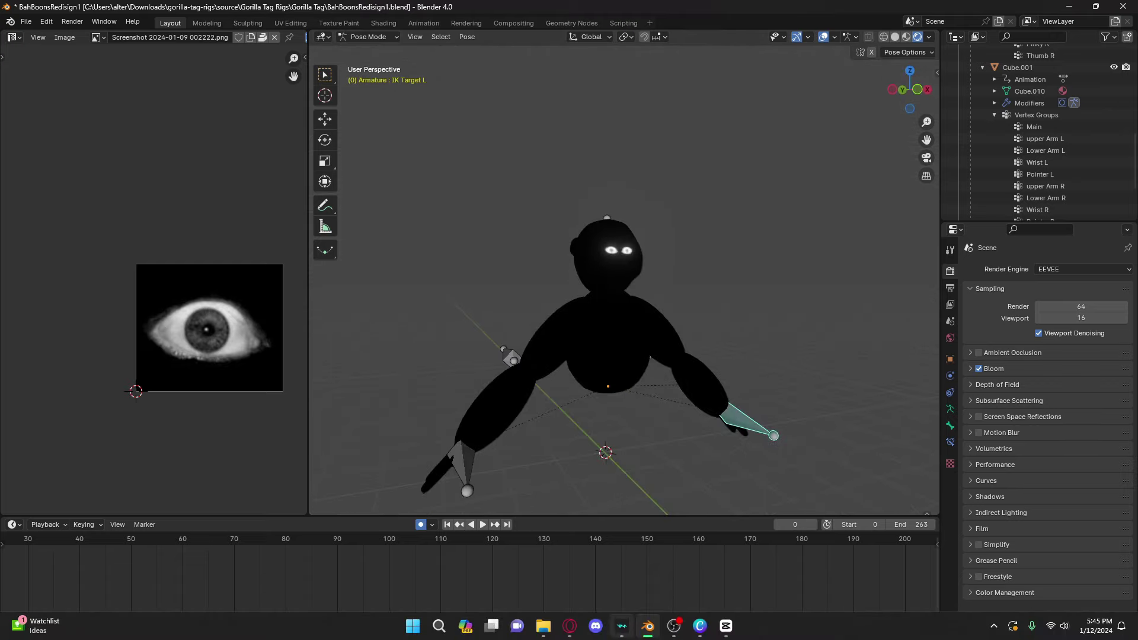
Step: Bring OBS Studio forward from the taskbar to reach Stop Recording
{"action": "left_click", "coordinate": [675, 626]}
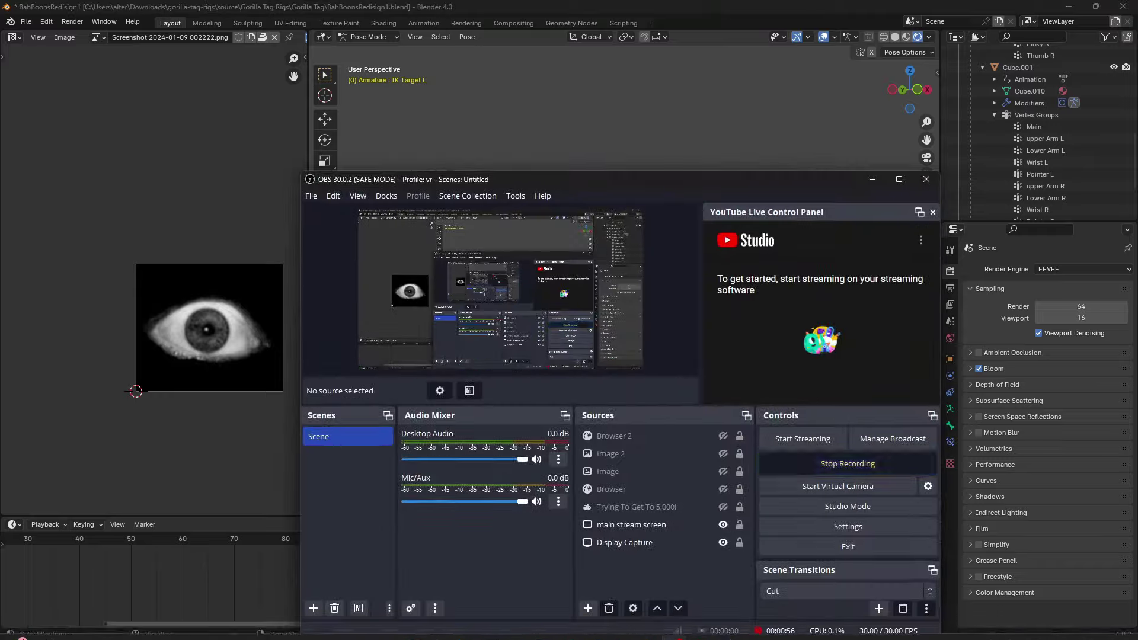